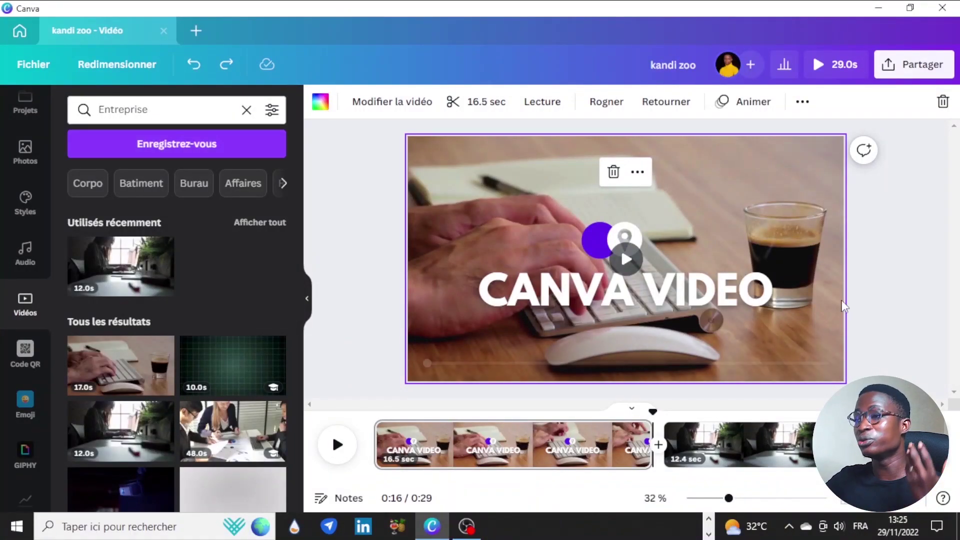
Open 'Modifier la vidéo' on the keyboard-and-coffee clip to show its effects and filters.
double_click(467, 229)
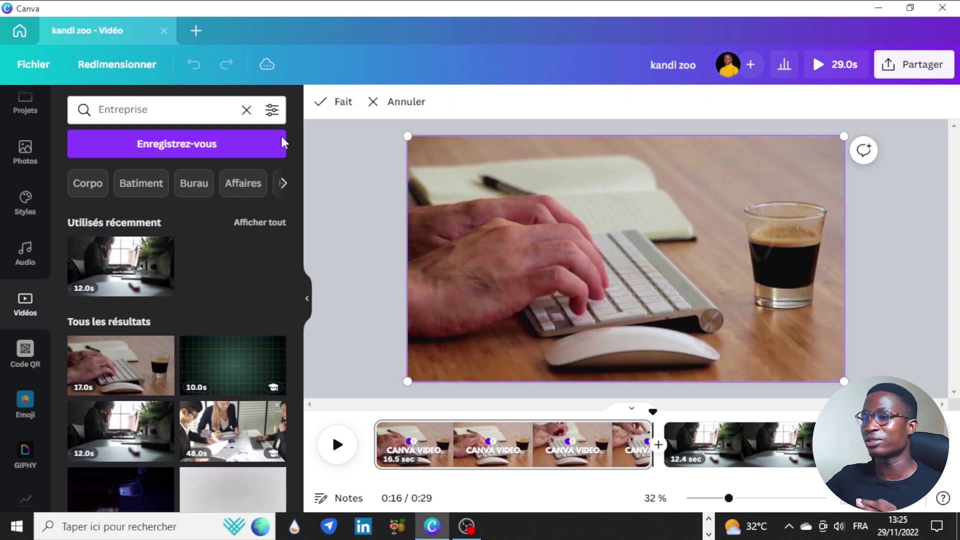
left_click(332, 102)
mouse_move(625, 300)
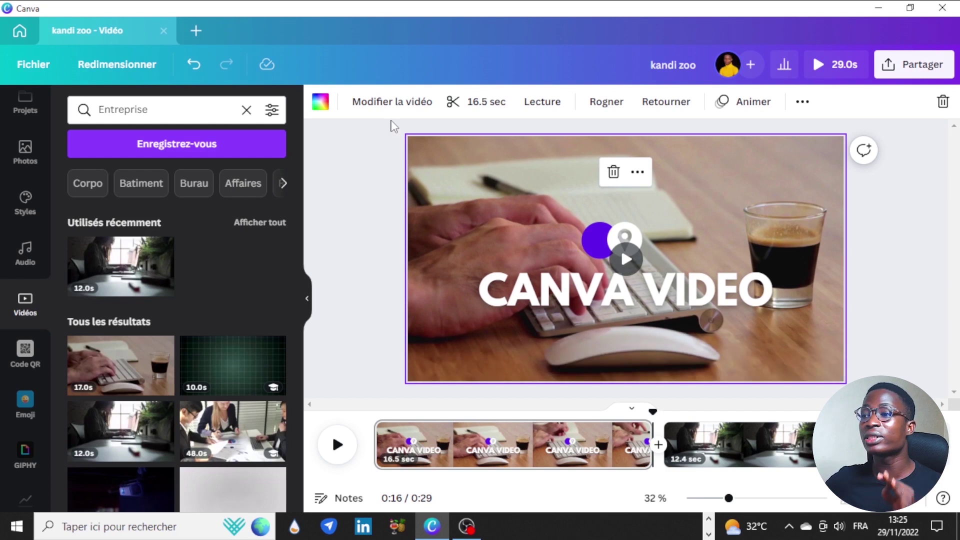
left_click(386, 102)
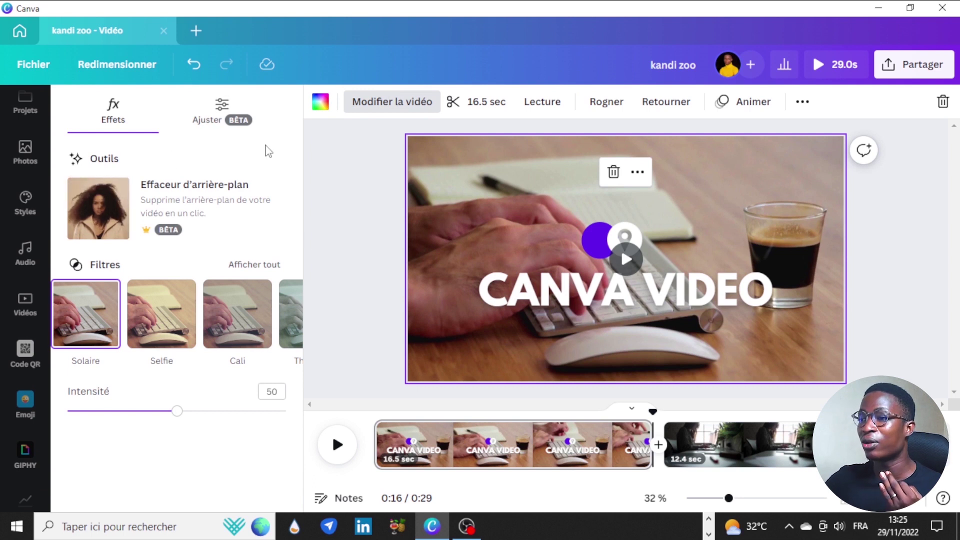
Open the Ajuster panel and browse its white balance, light and colour sliders.
left_click(240, 120)
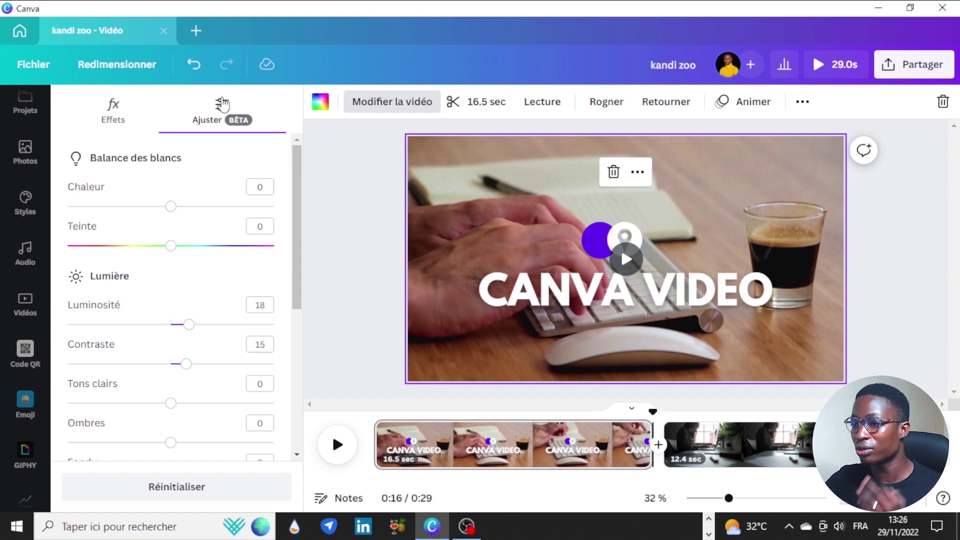
scroll(209, 210, "down", 2)
scroll(210, 210, "down", 3)
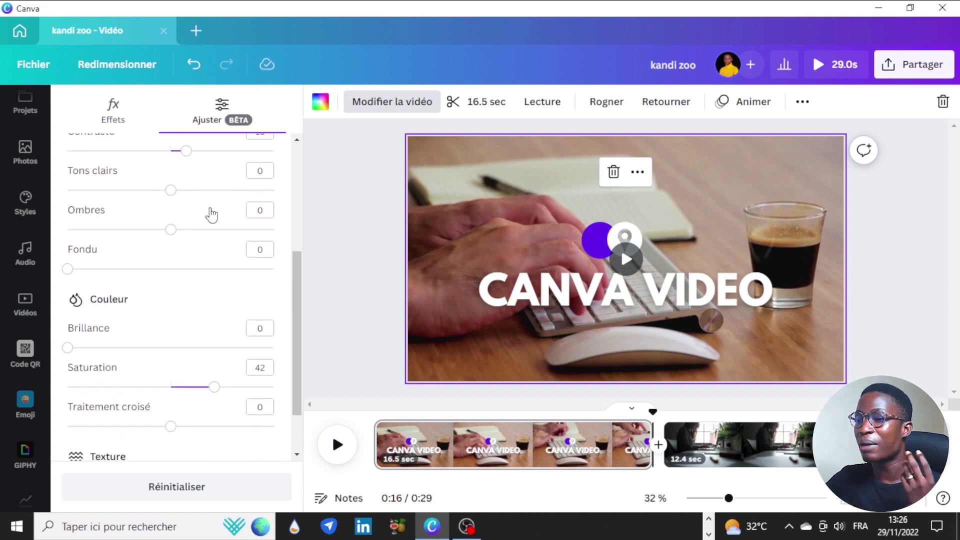
scroll(210, 205, "down", 1)
scroll(215, 300, "up", 5)
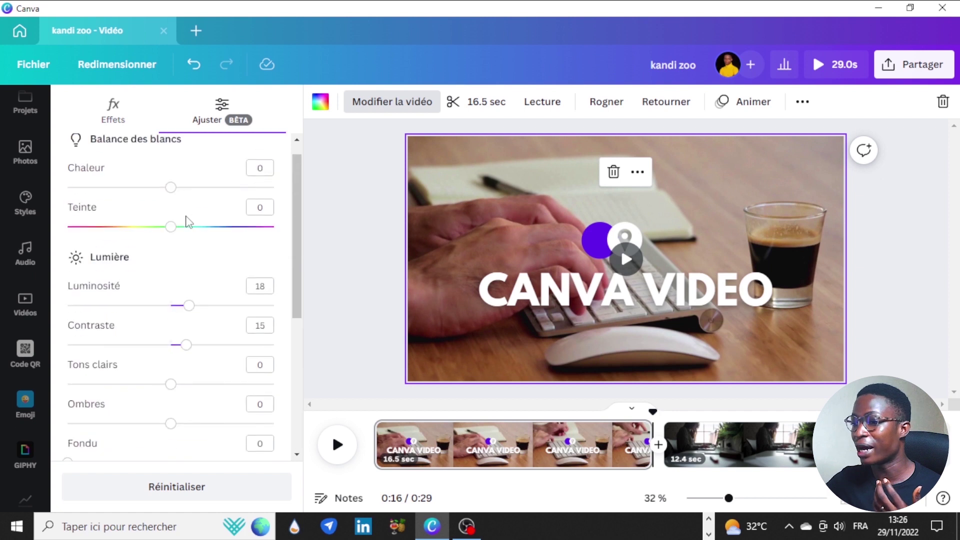
scroll(173, 200, "up", 1)
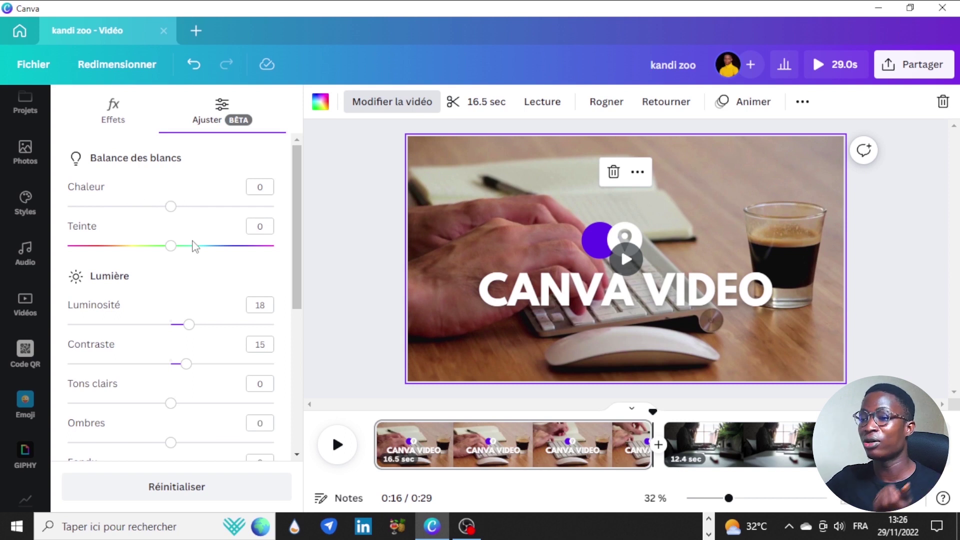
scroll(169, 233, "down", 1)
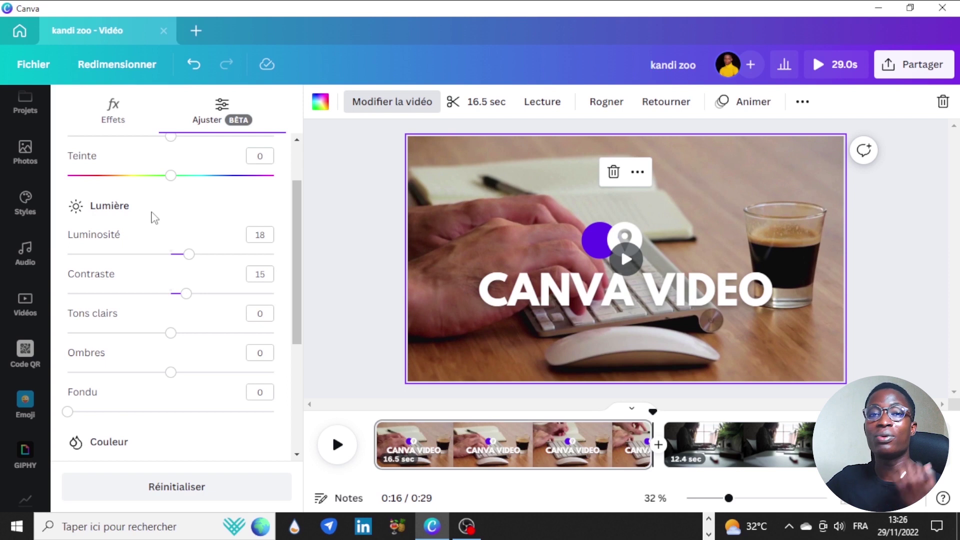
scroll(155, 220, "down", 1)
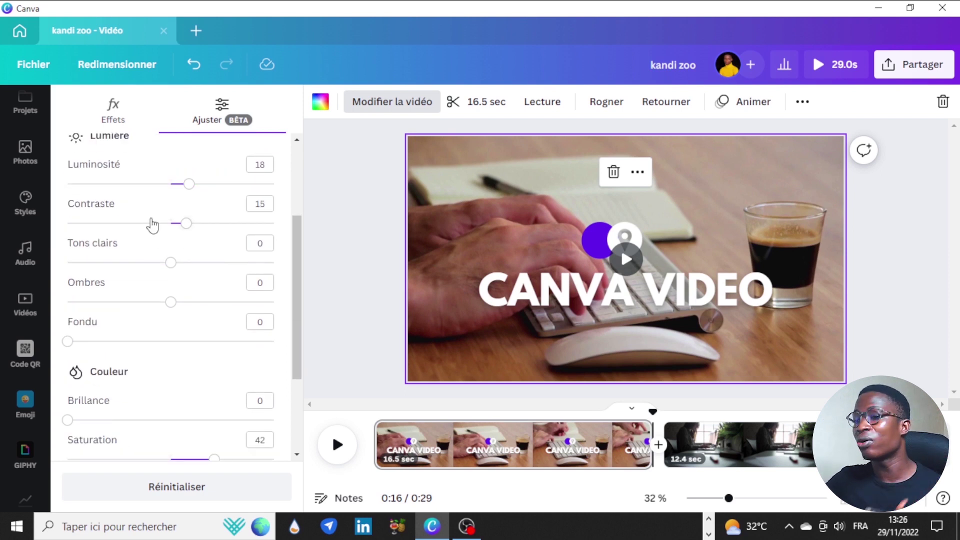
scroll(153, 279, "down", 2)
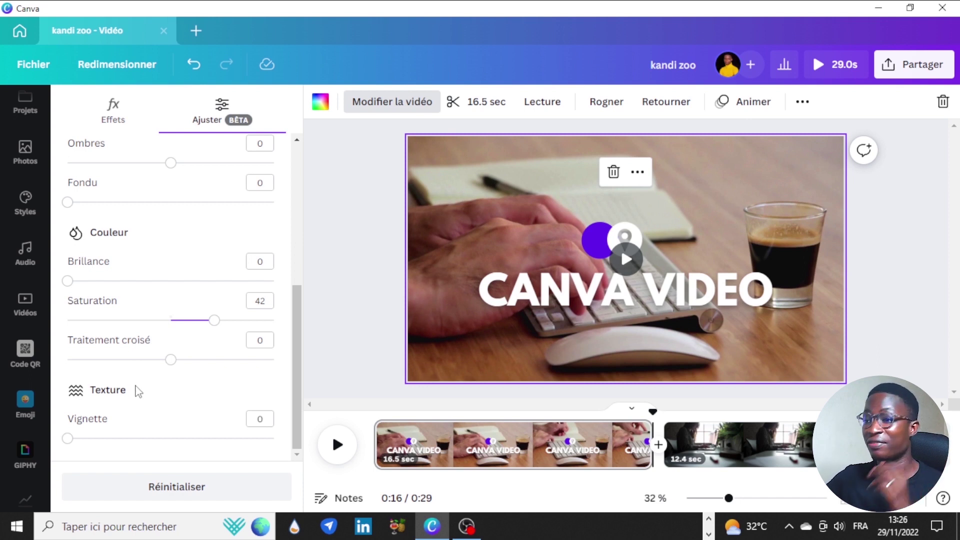
scroll(139, 385, "up", 4)
scroll(139, 370, "up", 2)
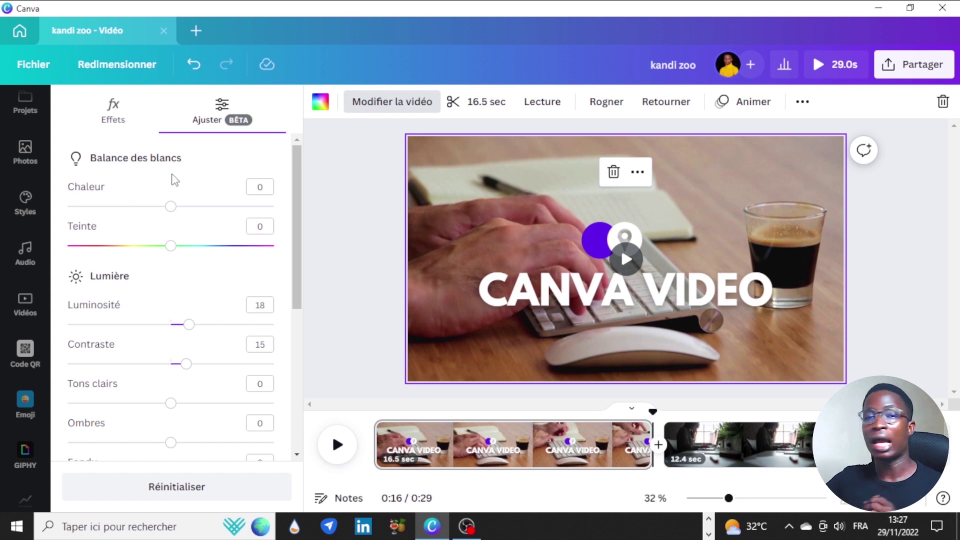
Cool the clip's warmth (Chaleur) to -52.
left_click_drag(171, 205, 227, 216)
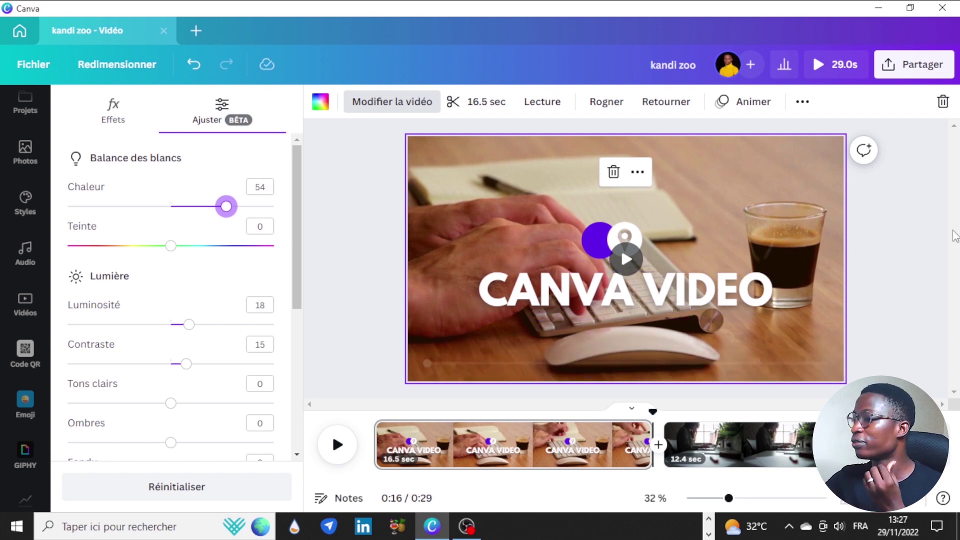
mouse_move(626, 259)
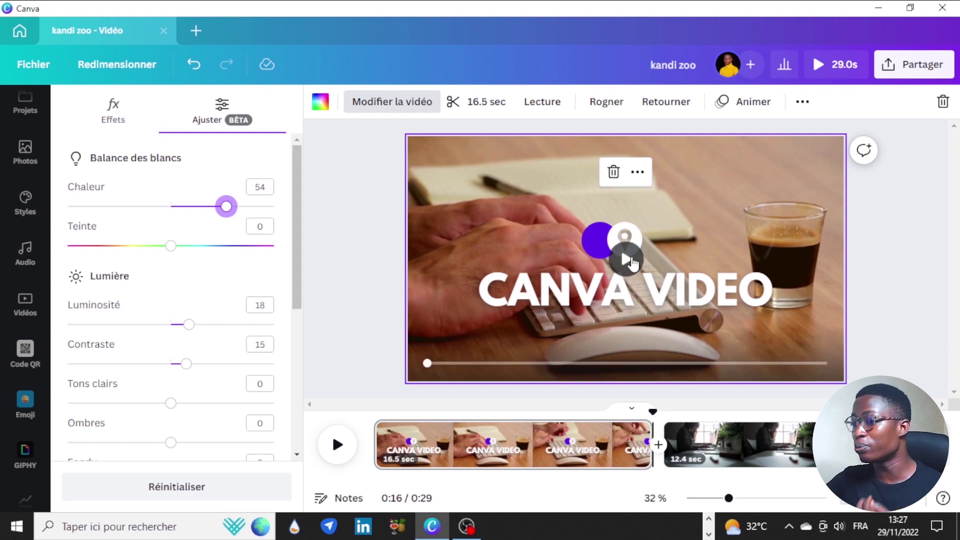
left_click_drag(226, 212, 139, 230)
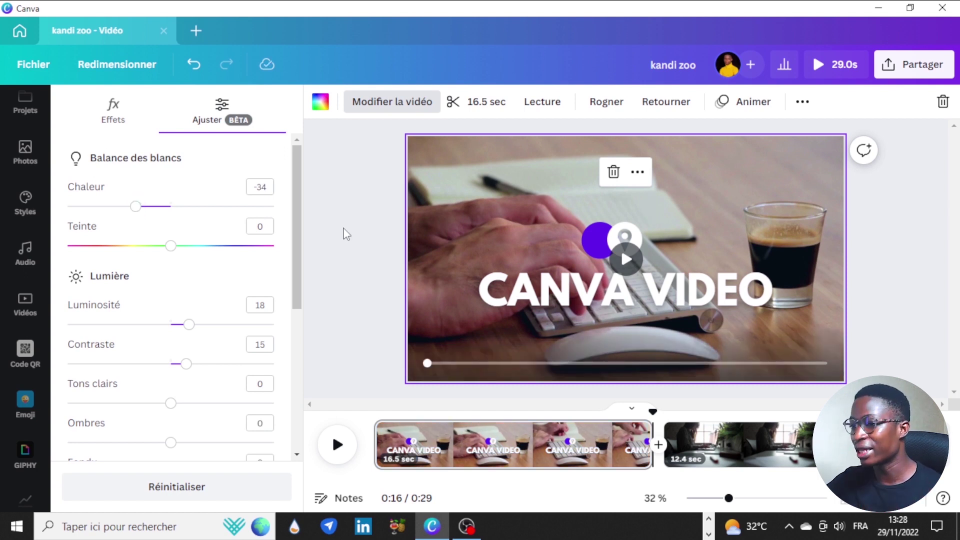
left_click_drag(136, 207, 118, 206)
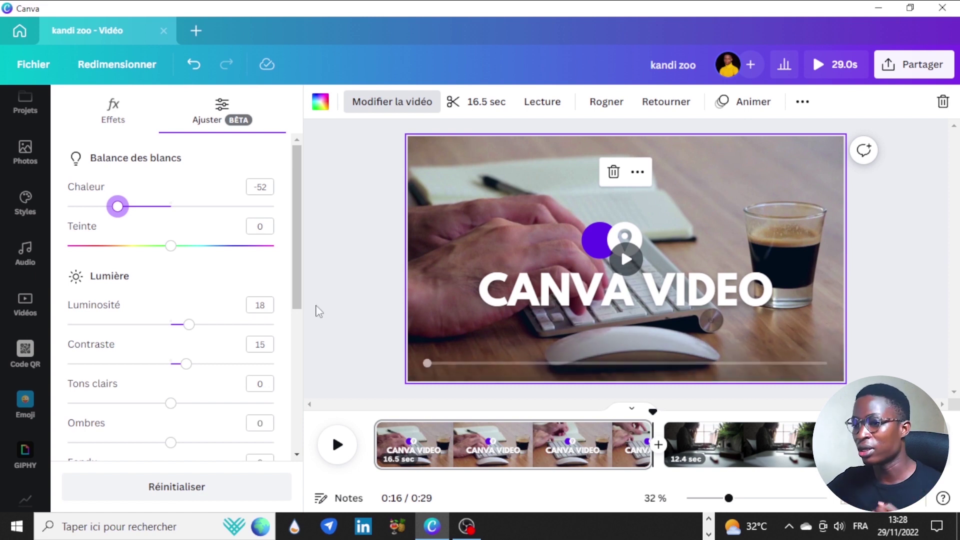
Push the clip's tint (Teinte) fully toward purple at 100.
mouse_move(167, 256)
left_mouse_down()
mouse_move(222, 254)
mouse_move(92, 275)
mouse_move(174, 260)
left_mouse_up()
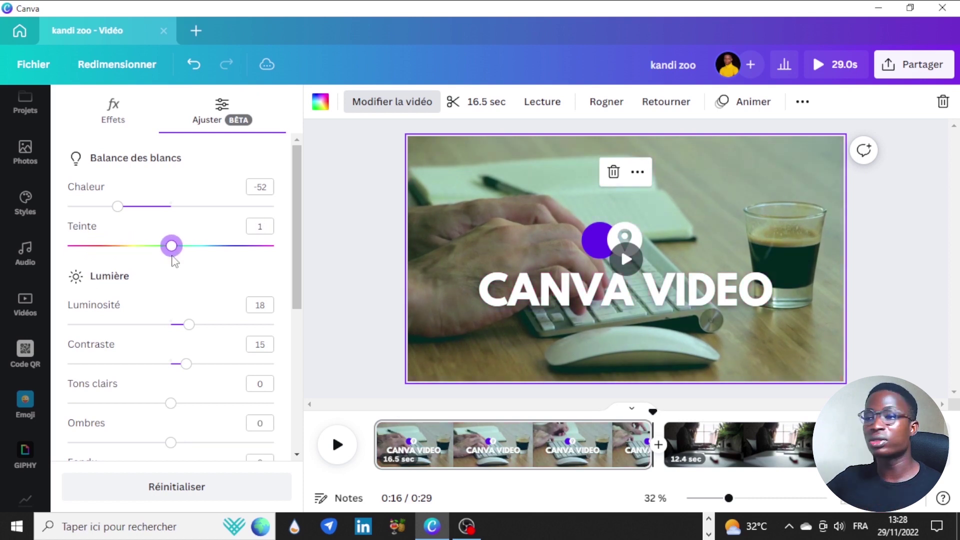
left_click_drag(171, 252, 183, 253)
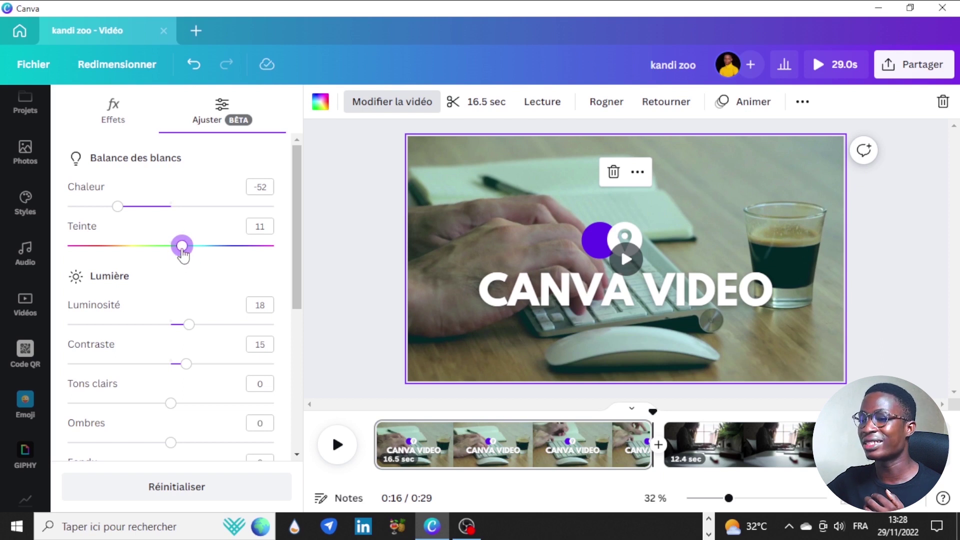
left_click_drag(182, 248, 174, 247)
left_click_drag(85, 245, 230, 256)
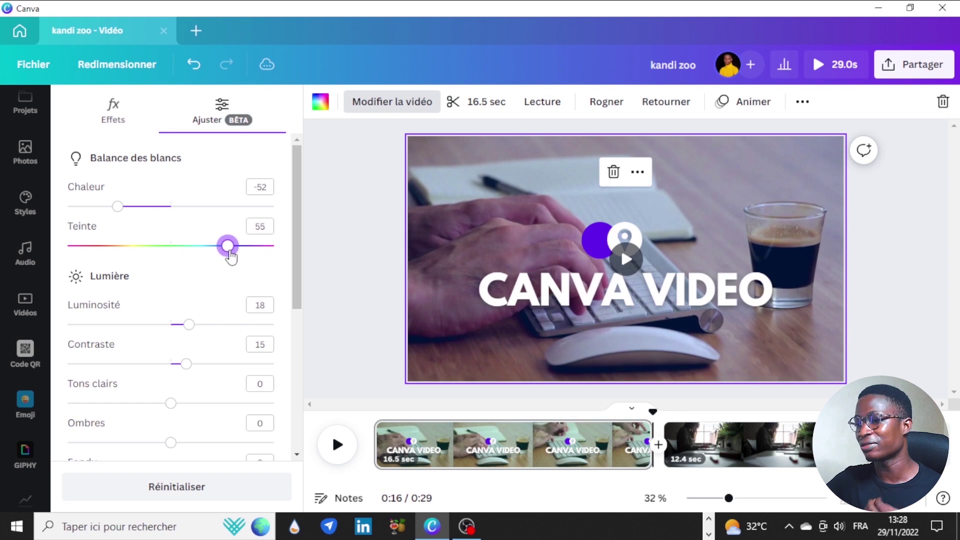
mouse_move(231, 257)
left_mouse_down()
mouse_move(285, 248)
mouse_move(231, 266)
mouse_move(279, 274)
left_mouse_up()
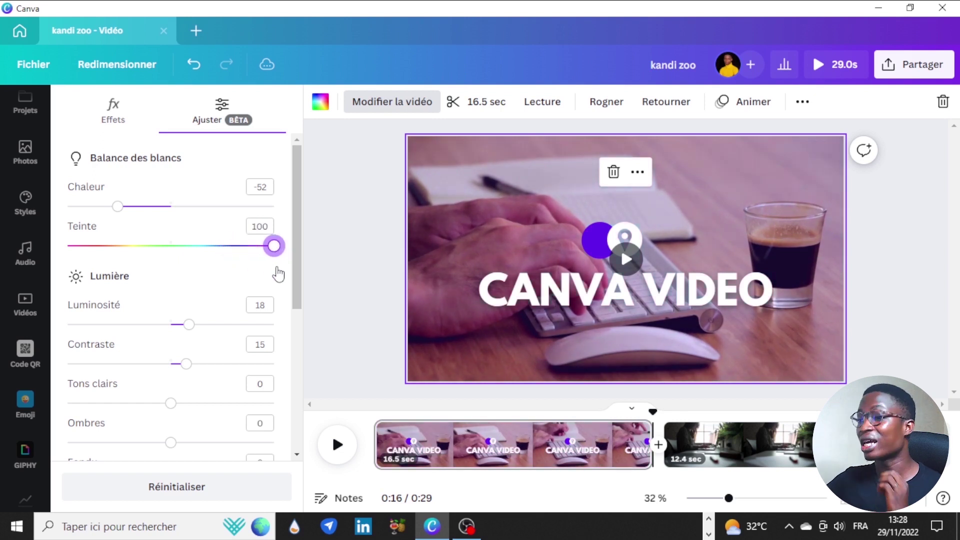
Lower the clip's brightness (Luminosité) to -14 and set contrast (Contraste) to exactly 5.
scroll(211, 276, "down", 1)
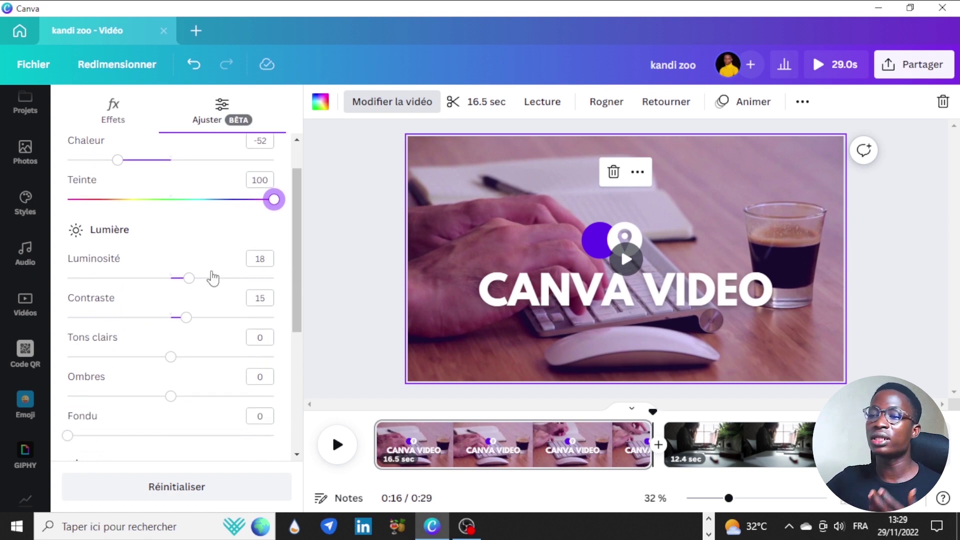
scroll(208, 258, "down", 1)
mouse_move(190, 259)
left_mouse_down()
mouse_move(257, 256)
mouse_move(159, 274)
mouse_move(199, 306)
left_mouse_up()
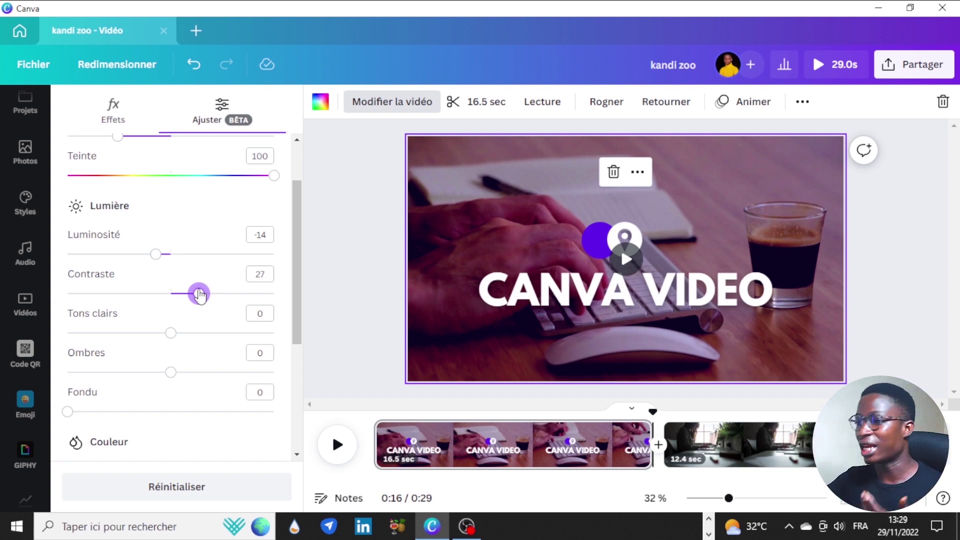
left_click_drag(199, 294, 180, 304)
left_click(270, 273)
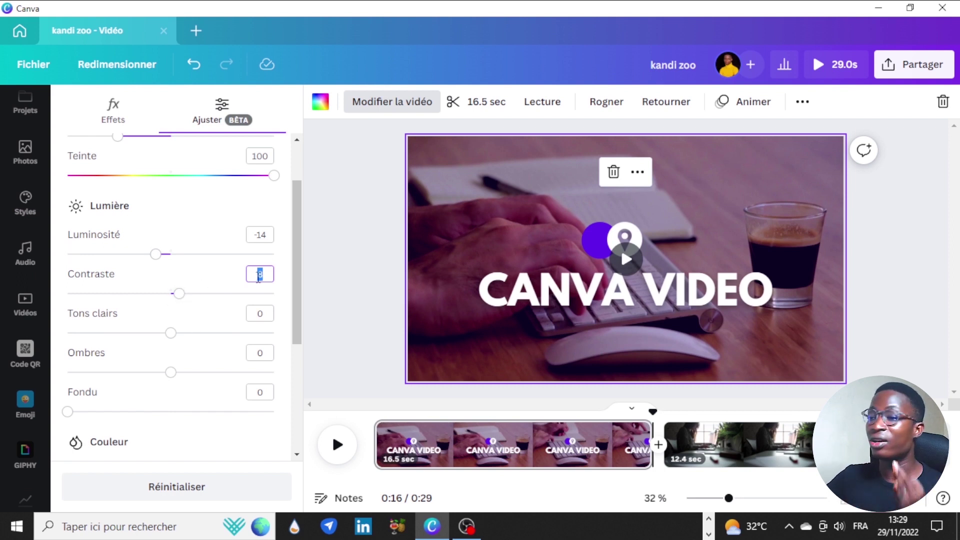
type("5")
key("Return")
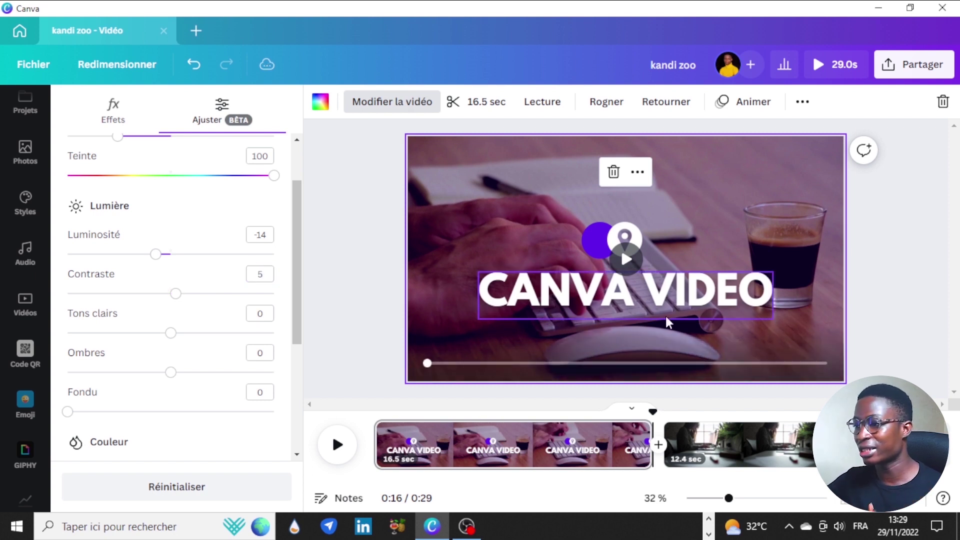
Set highlights to 10 and shadows to -22, and add a strong edge vignette.
left_click_drag(170, 333, 182, 332)
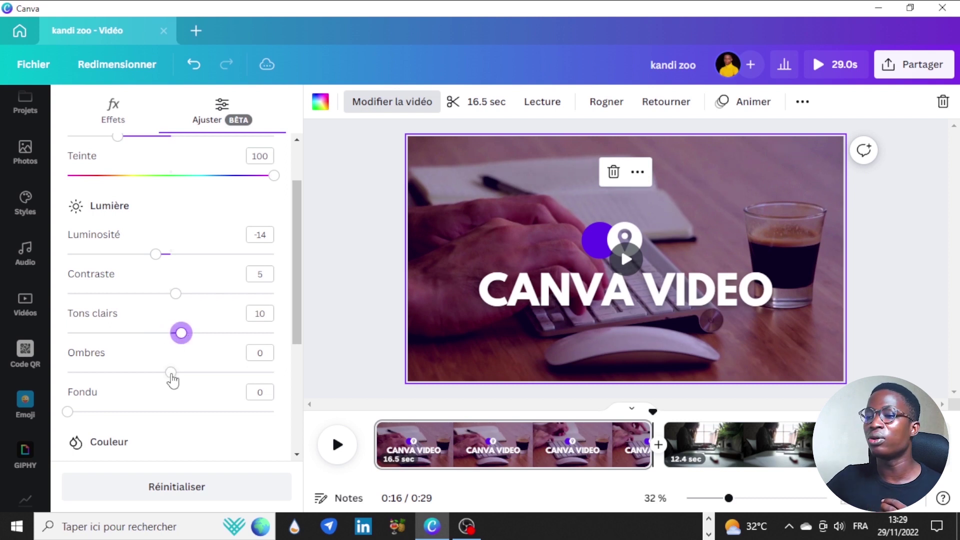
left_click_drag(170, 373, 148, 372)
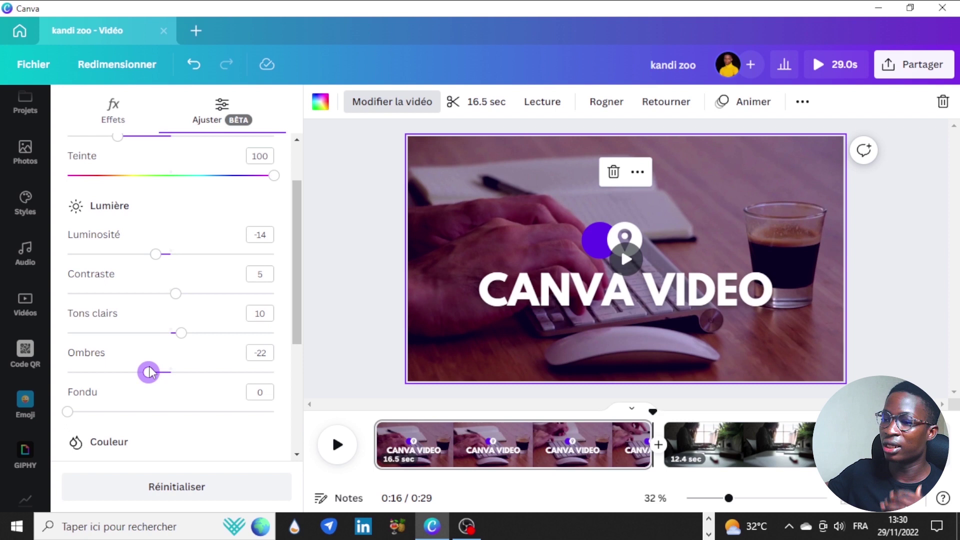
scroll(105, 385, "down", 2)
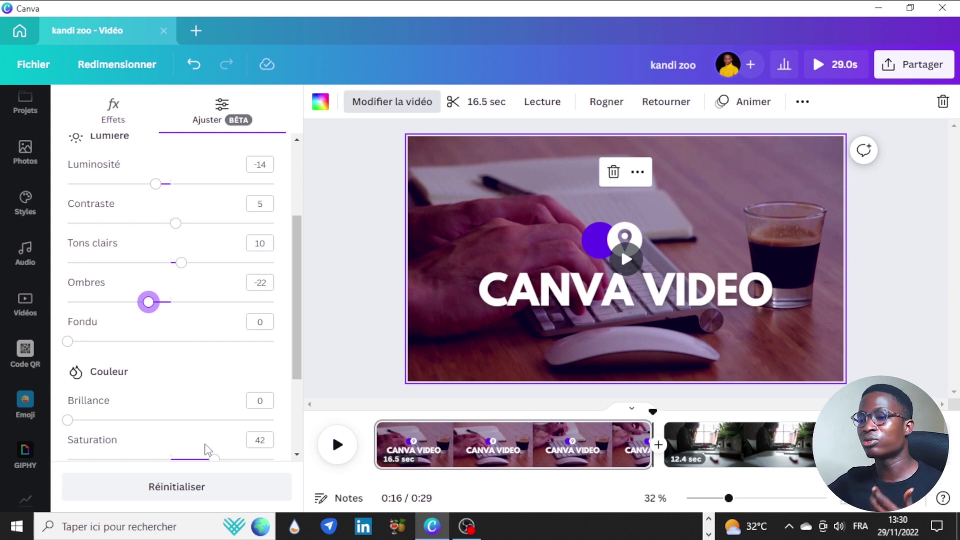
scroll(150, 350, "down", 3)
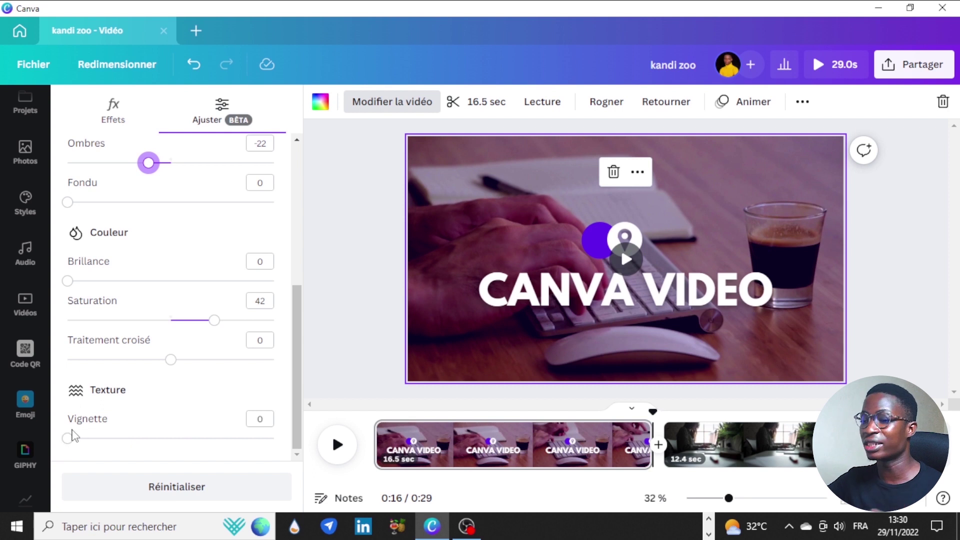
left_click_drag(68, 438, 243, 458)
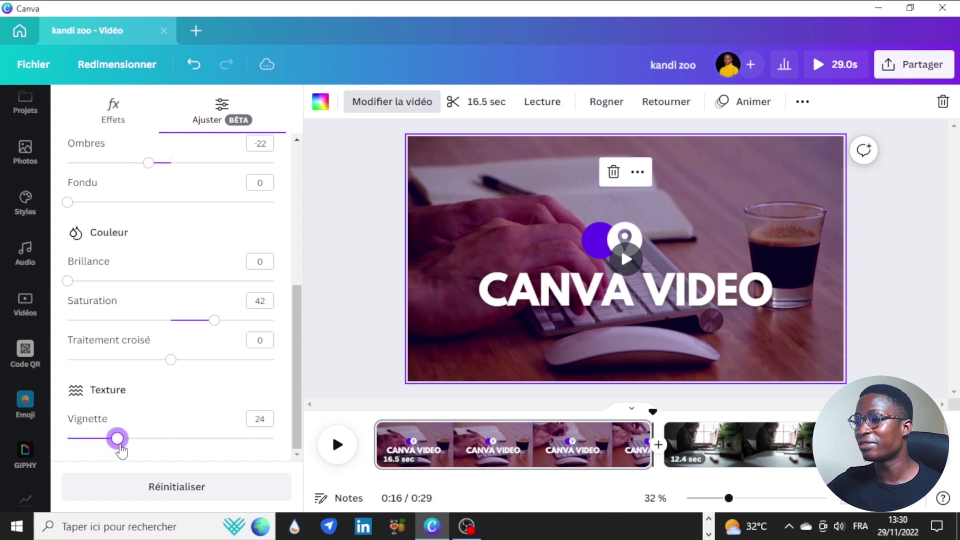